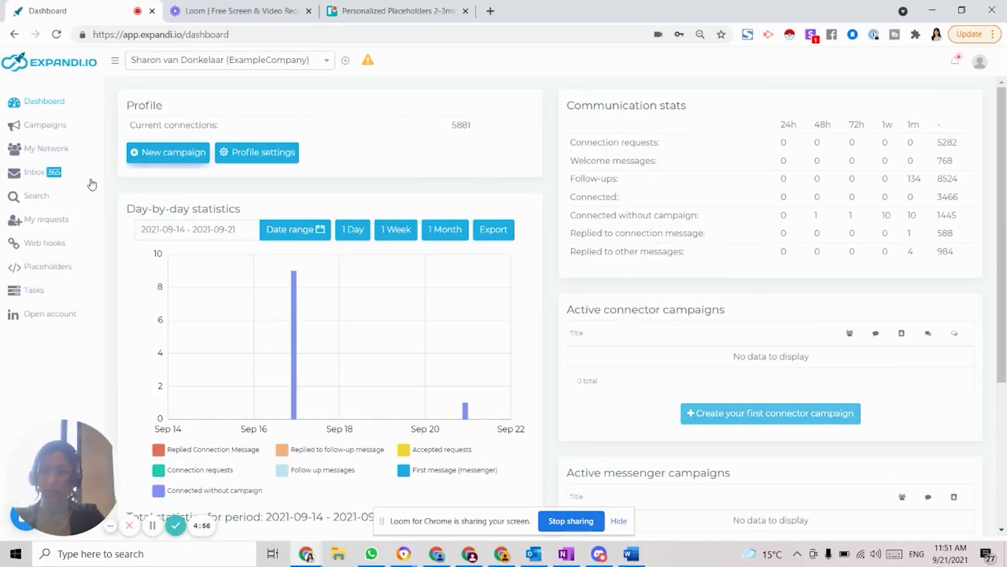
# Start a new Import Contacts from CSV search named 'test'.
pyautogui.click(49, 197)
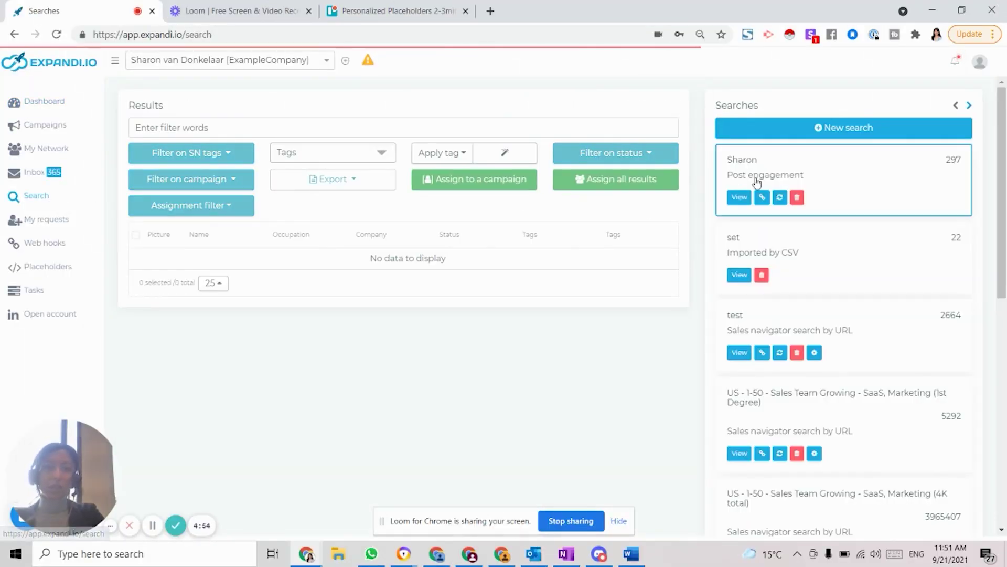
pyautogui.click(810, 130)
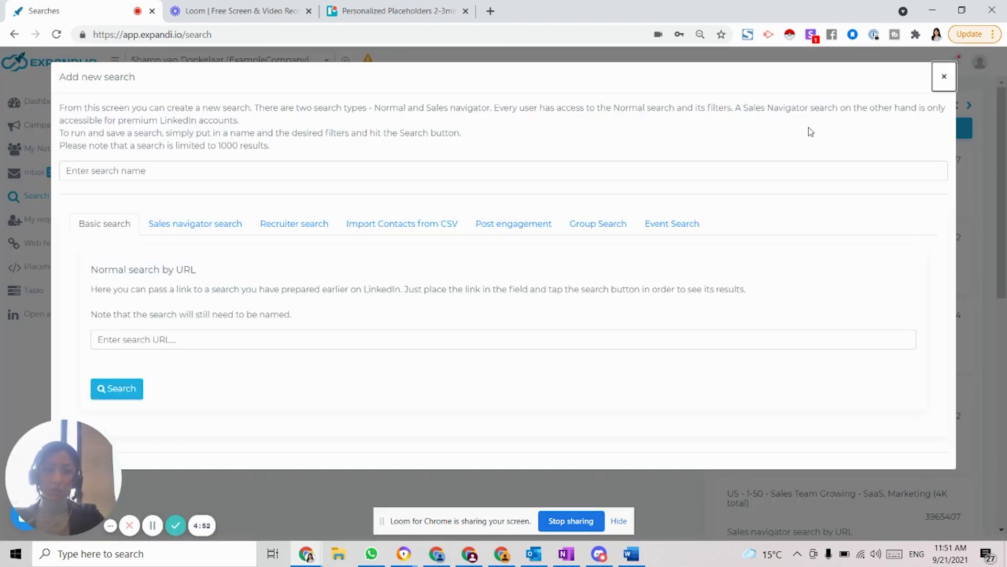
pyautogui.click(388, 232)
pyautogui.click(347, 174)
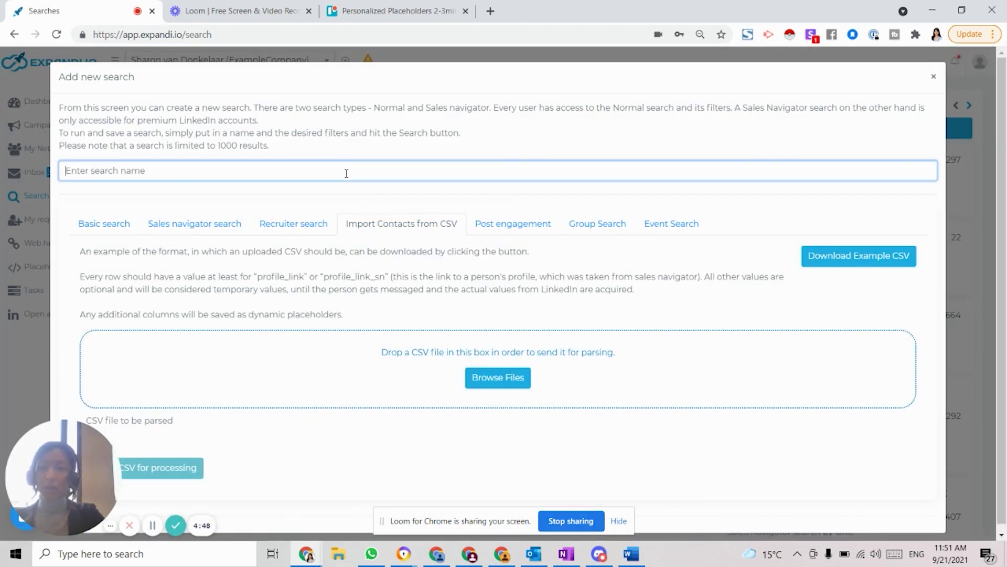
pyautogui.write('test')
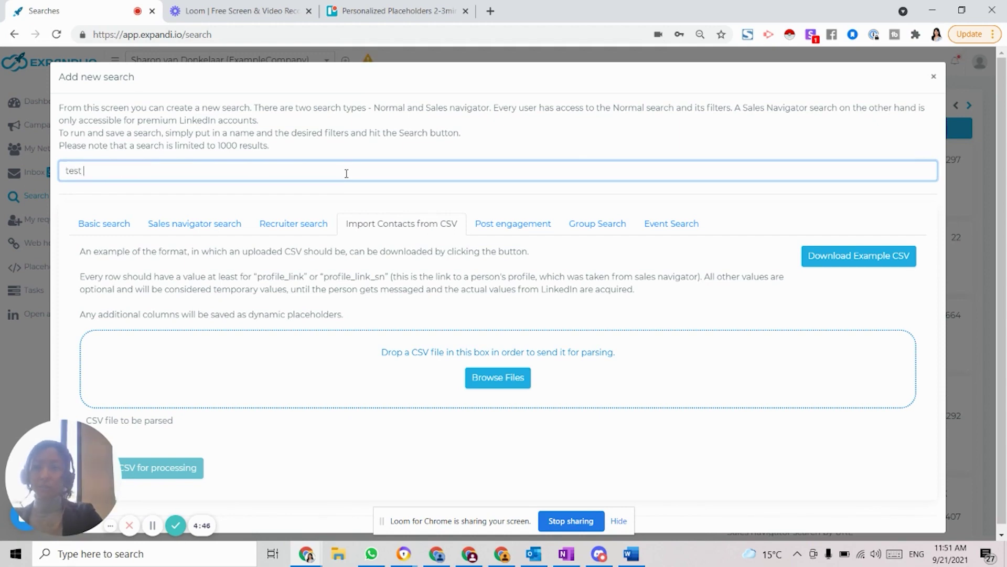
# Upload 'Test CSV file placeholders.csv' to the import.
pyautogui.click(511, 381)
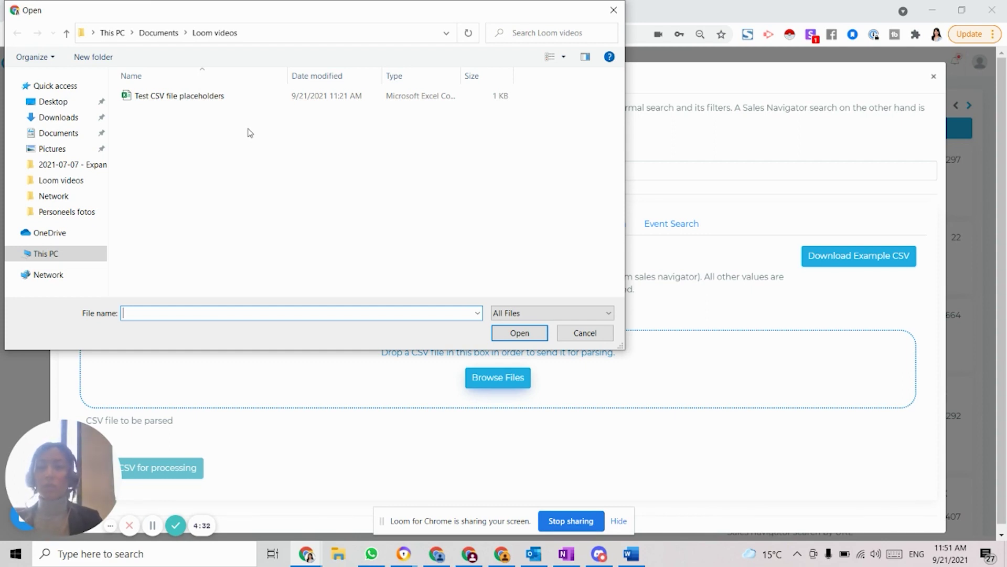
pyautogui.click(241, 97)
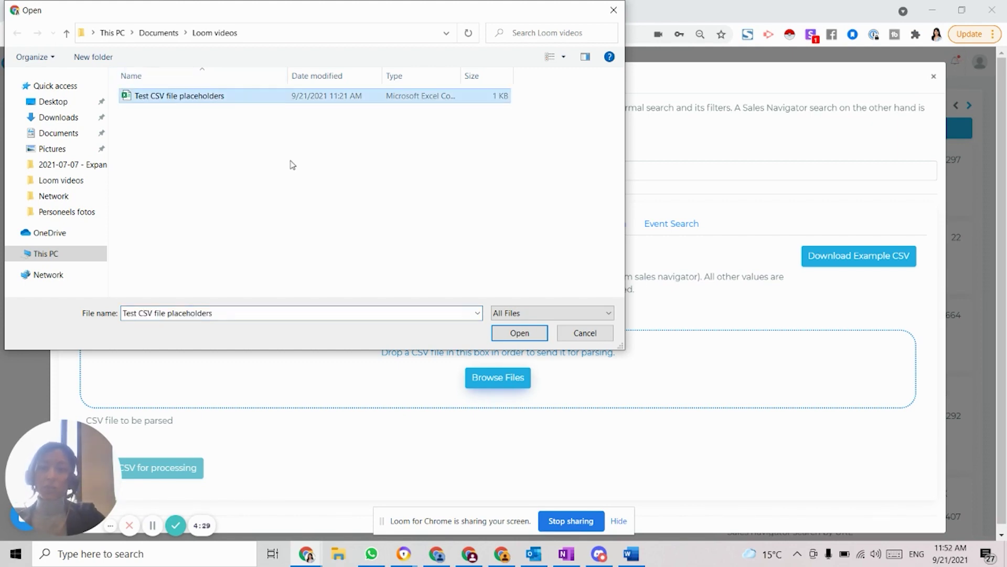
pyautogui.click(537, 332)
# Map the Linkedin account column to profile_link.
pyautogui.scroll(-2, 548, 330)
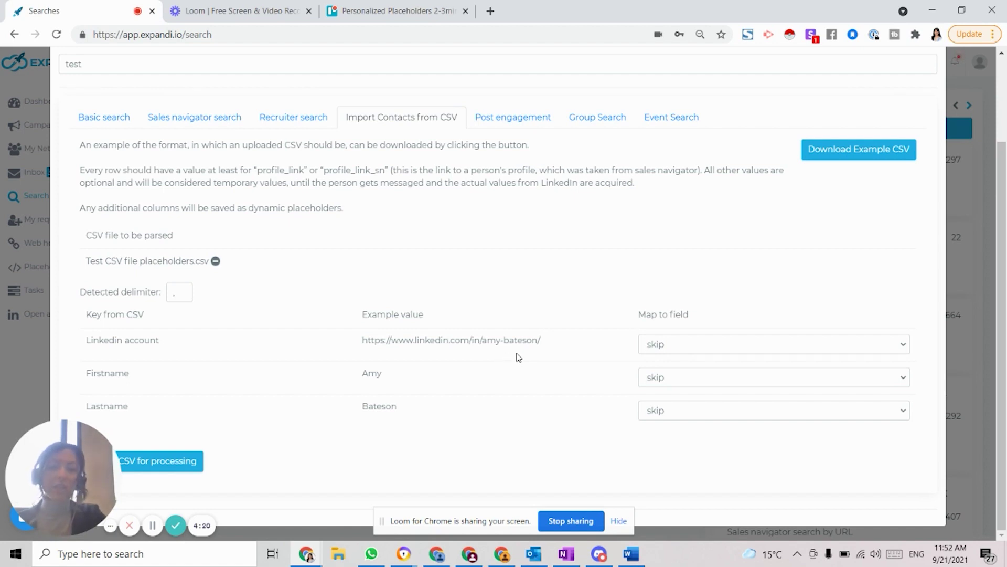
pyautogui.moveTo(353, 347); pyautogui.dragTo(579, 346)
pyautogui.click(577, 351)
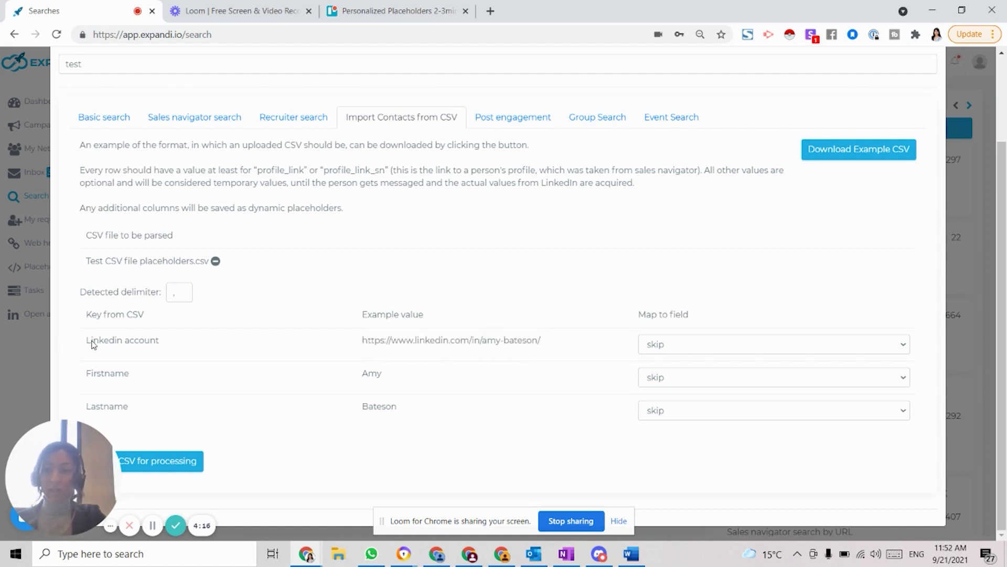
pyautogui.moveTo(89, 340); pyautogui.dragTo(206, 345)
pyautogui.click(206, 345)
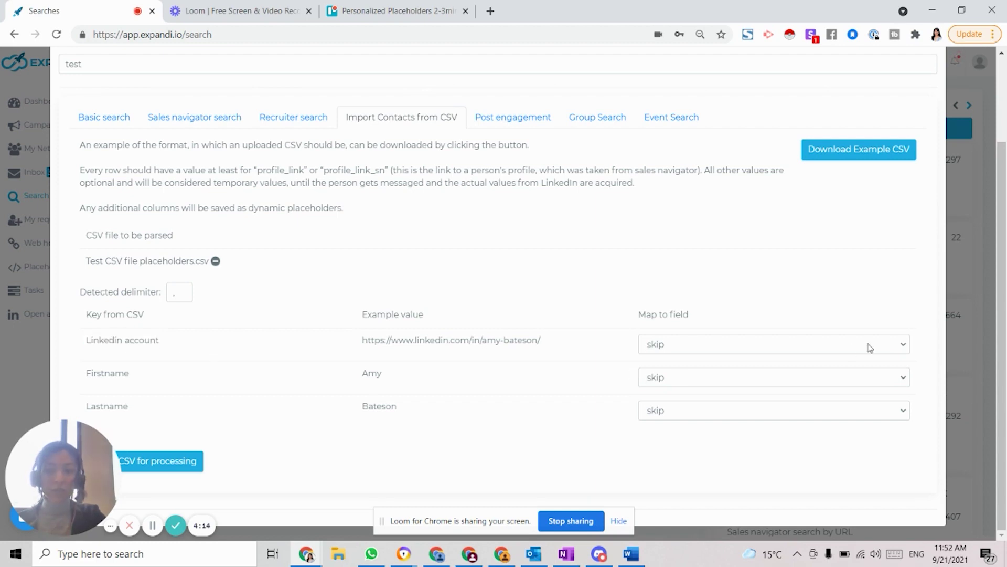
pyautogui.click(810, 350)
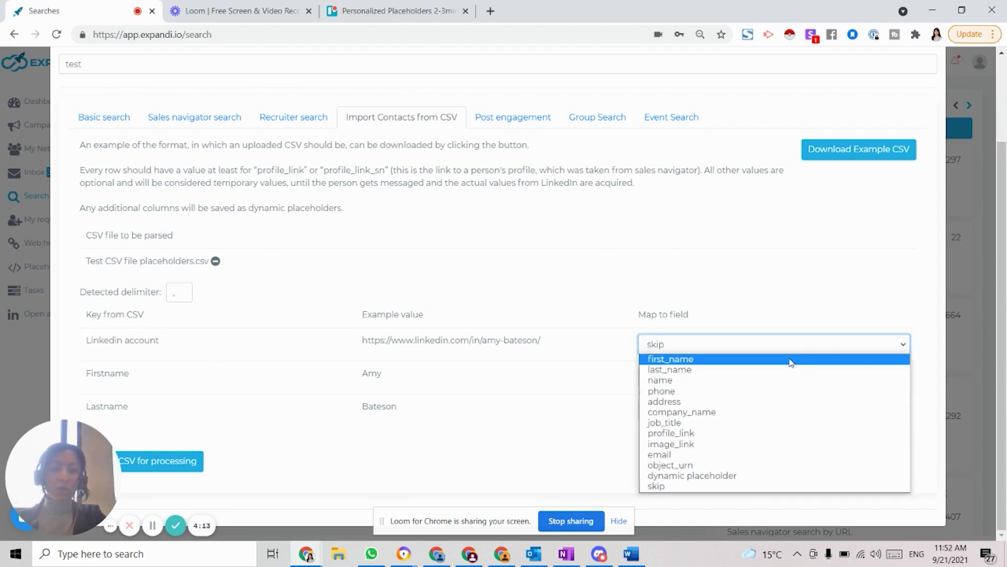
pyautogui.click(714, 435)
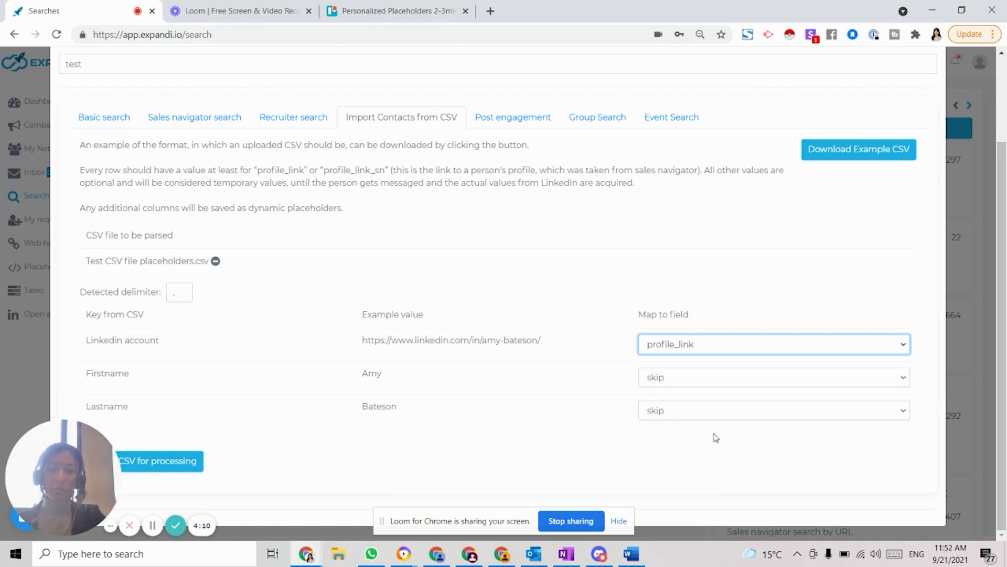
# Map Firstname to first_name and Lastname to last_name.
pyautogui.moveTo(343, 378); pyautogui.dragTo(423, 380)
pyautogui.click(814, 381)
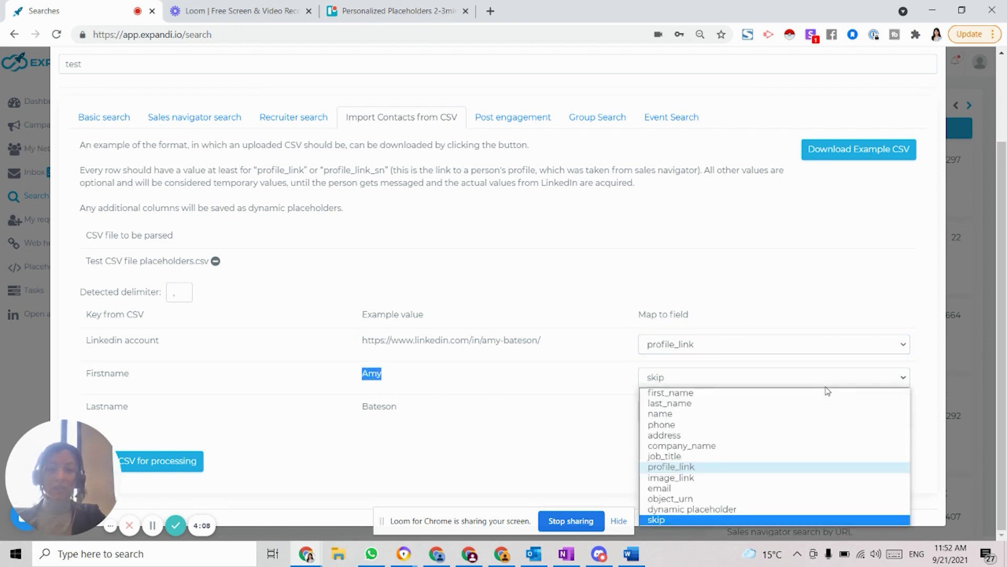
pyautogui.click(698, 395)
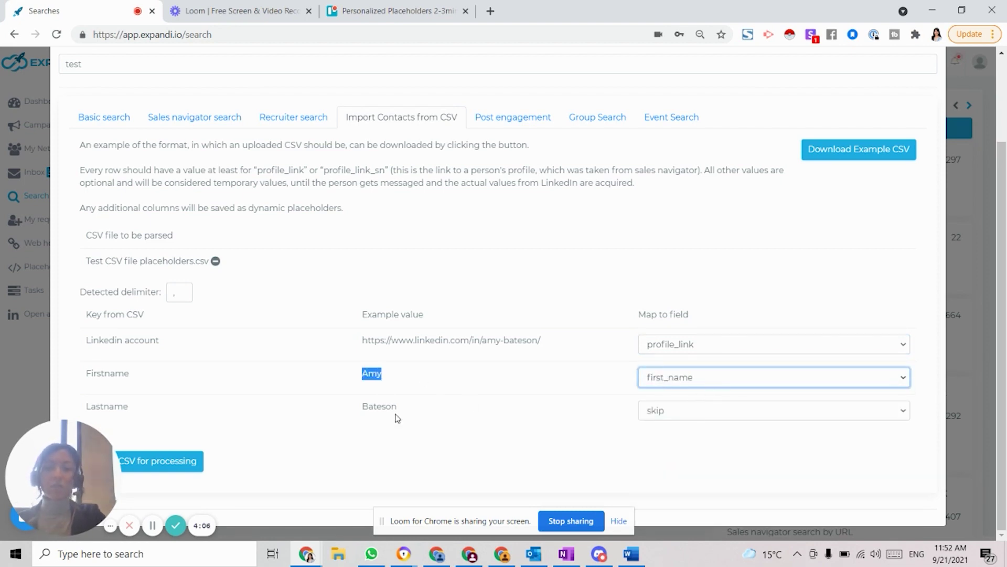
pyautogui.moveTo(350, 412); pyautogui.dragTo(475, 415)
pyautogui.click(673, 416)
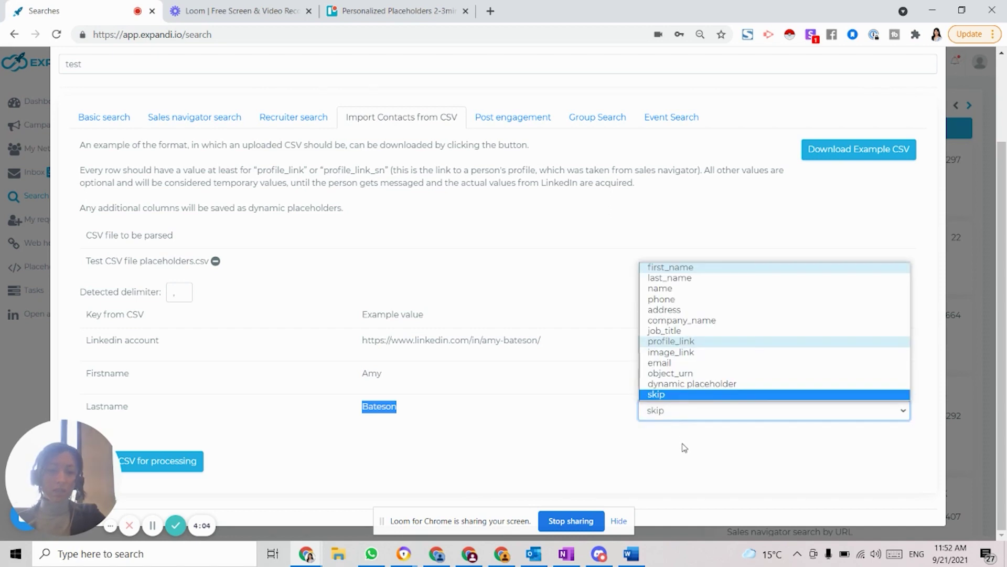
pyautogui.click(689, 282)
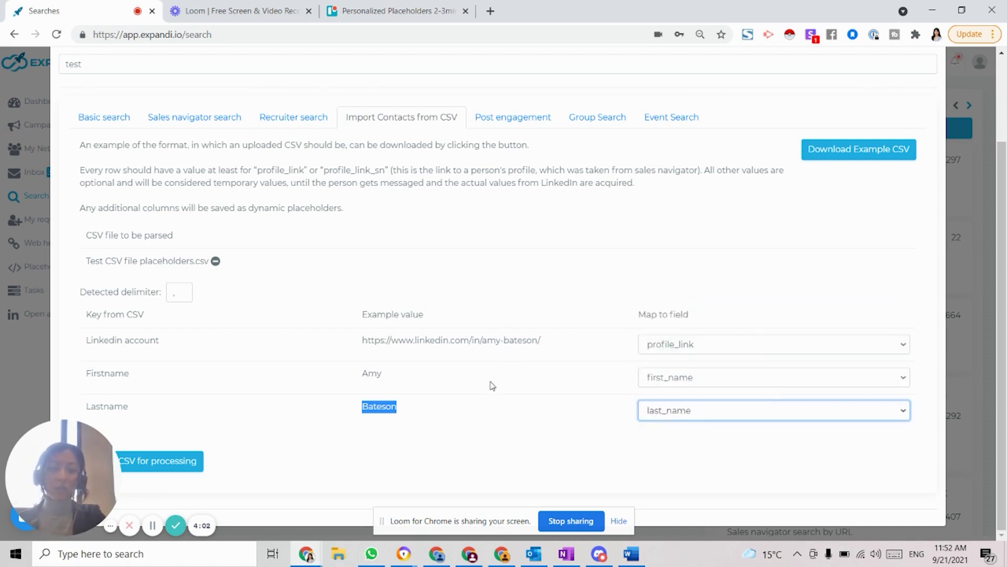
pyautogui.click(477, 420)
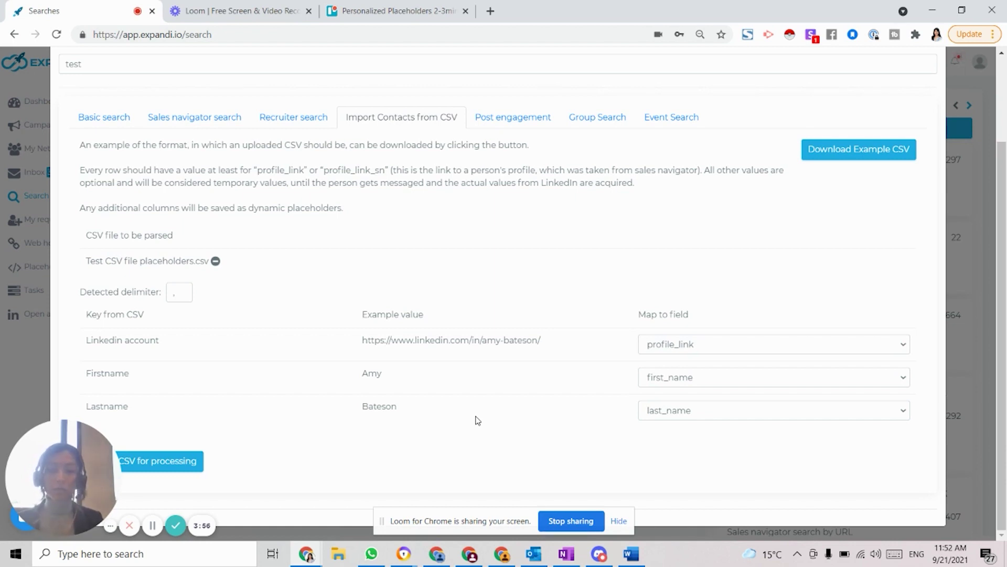
pyautogui.click(664, 414)
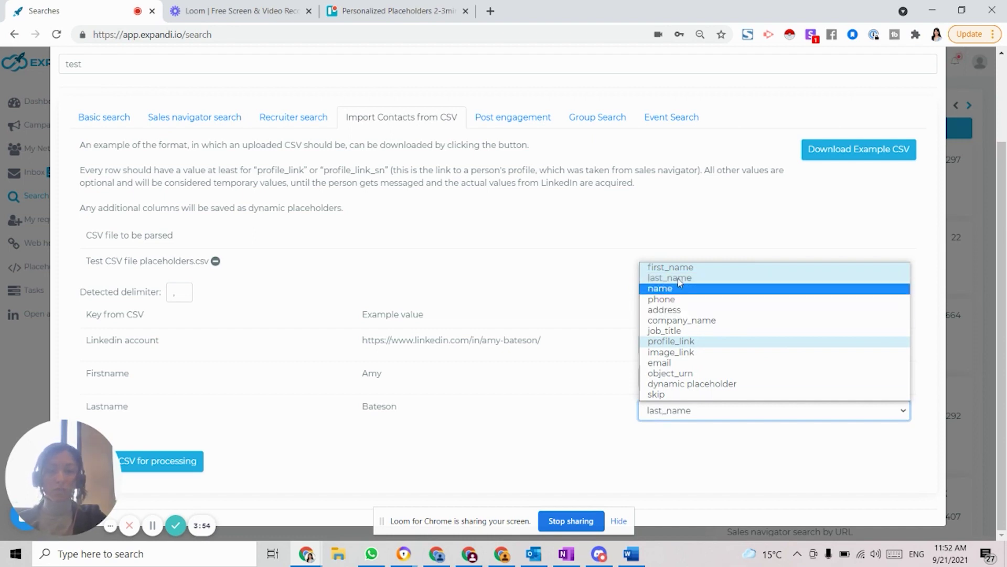
pyautogui.click(613, 435)
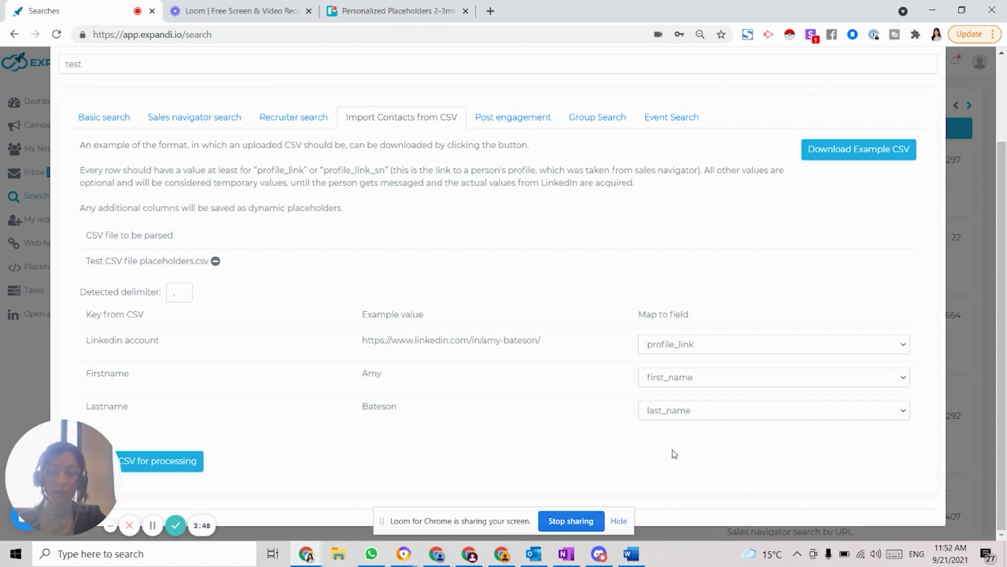
# Submit the test CSV for processing, then open an existing post engagement search.
pyautogui.scroll(1, 171, 468)
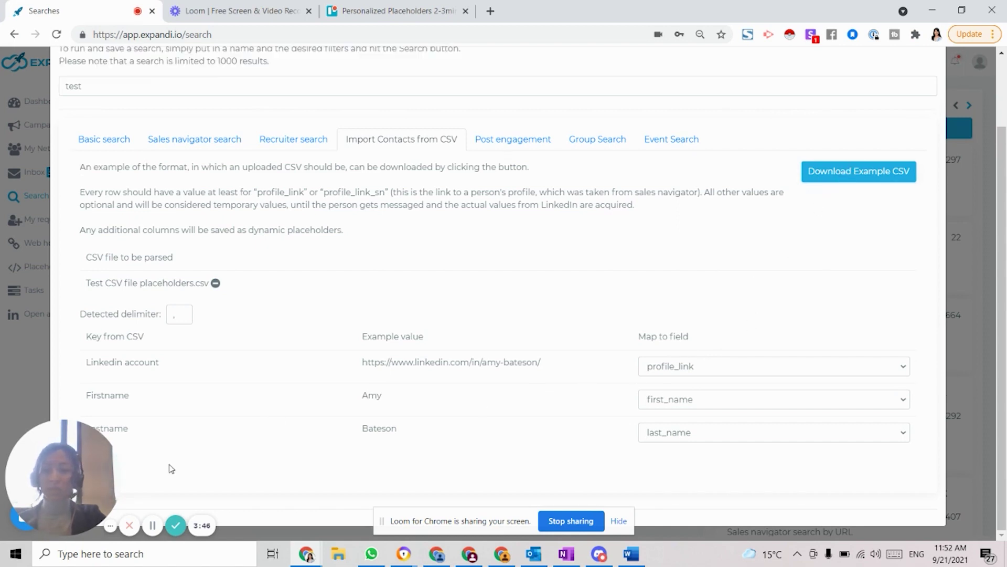
pyautogui.click(219, 466)
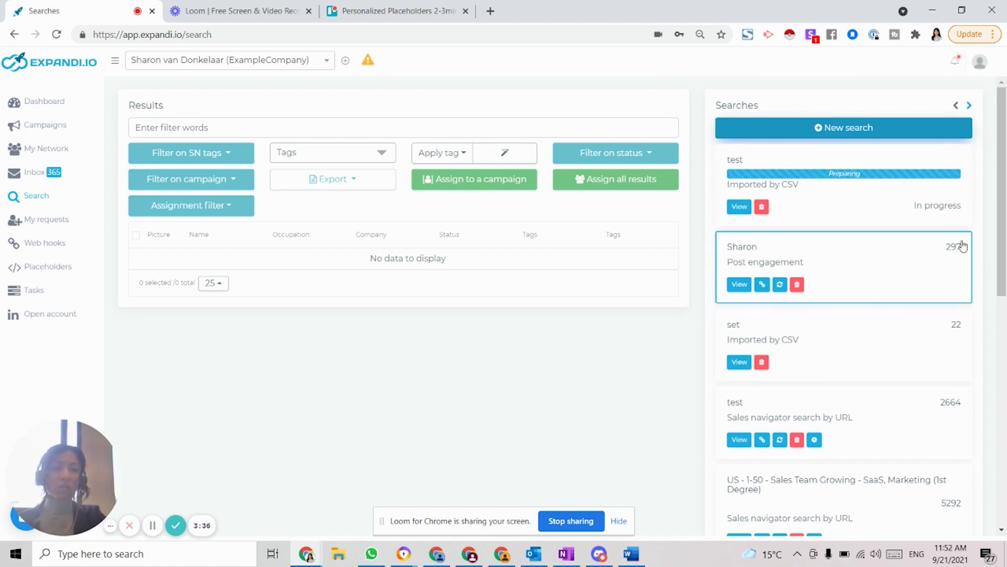
pyautogui.click(933, 260)
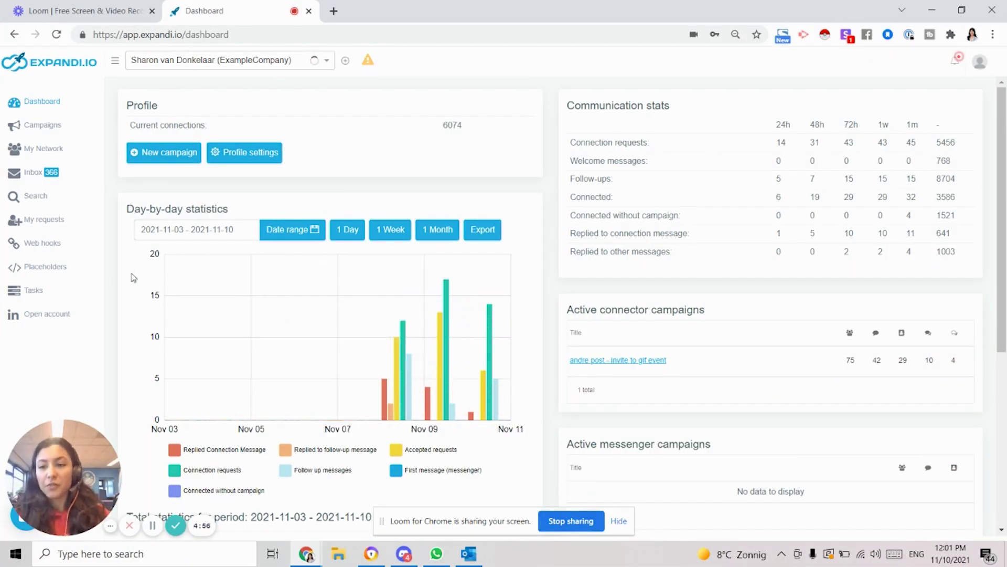
# Add a 'Location' placeholder via the Placeholders page's name editor.
pyautogui.click(56, 271)
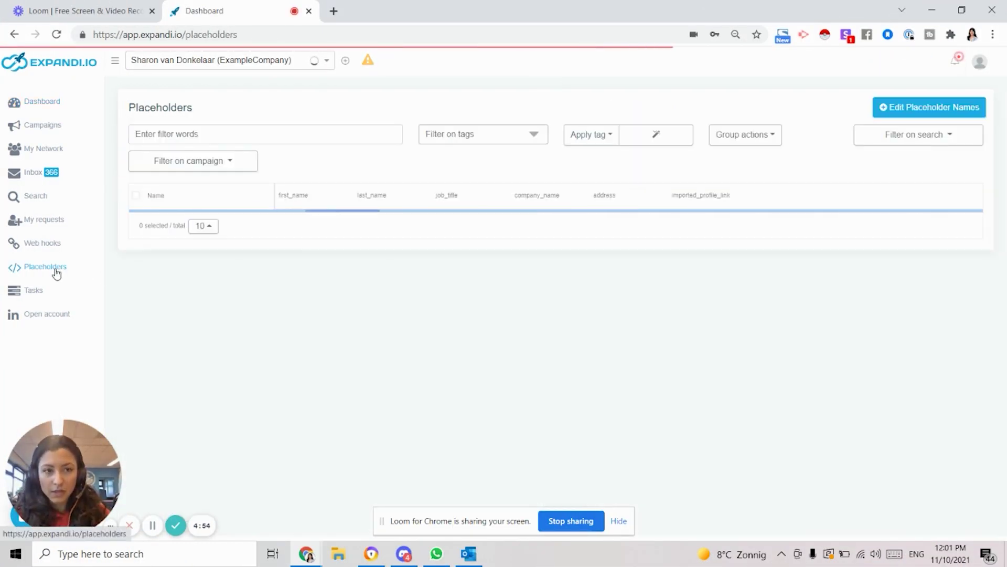
pyautogui.click(912, 108)
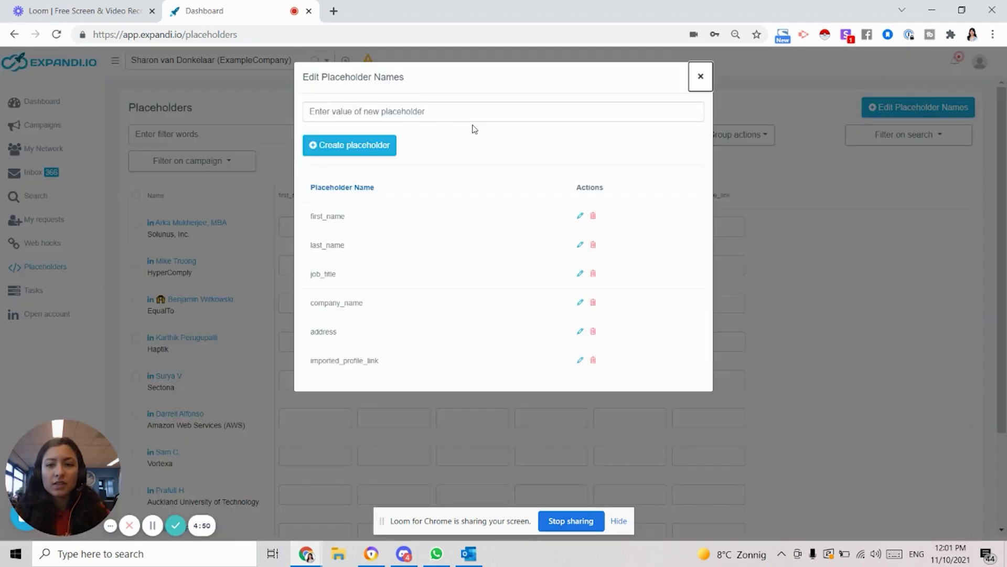
pyautogui.click(421, 113)
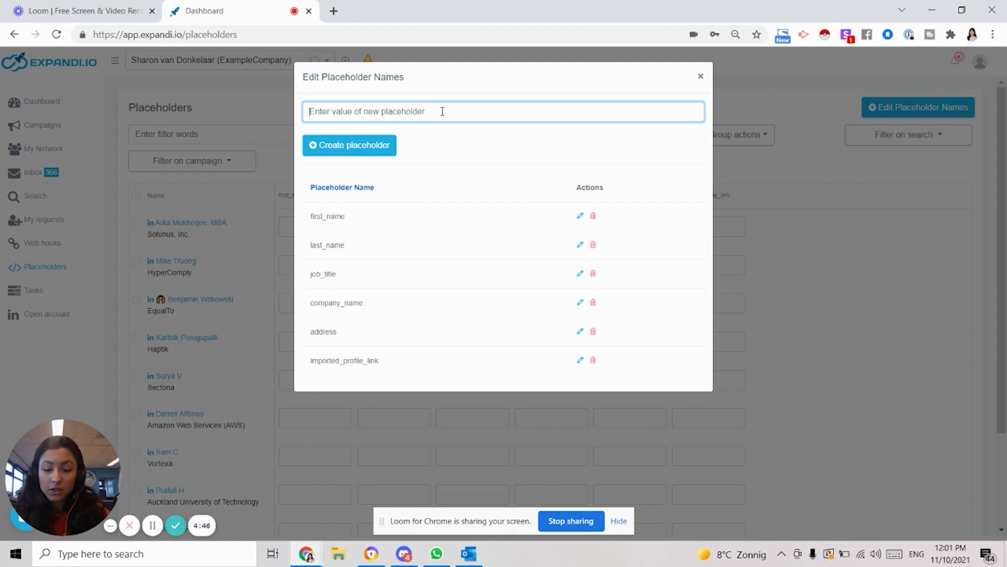
pyautogui.write('Location')
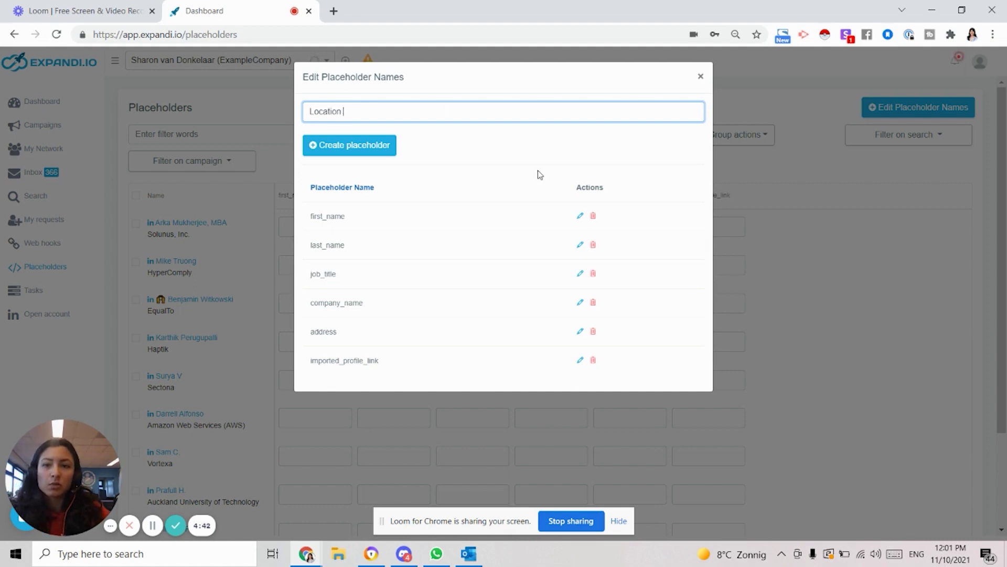
pyautogui.doubleClick(338, 113)
pyautogui.click(337, 146)
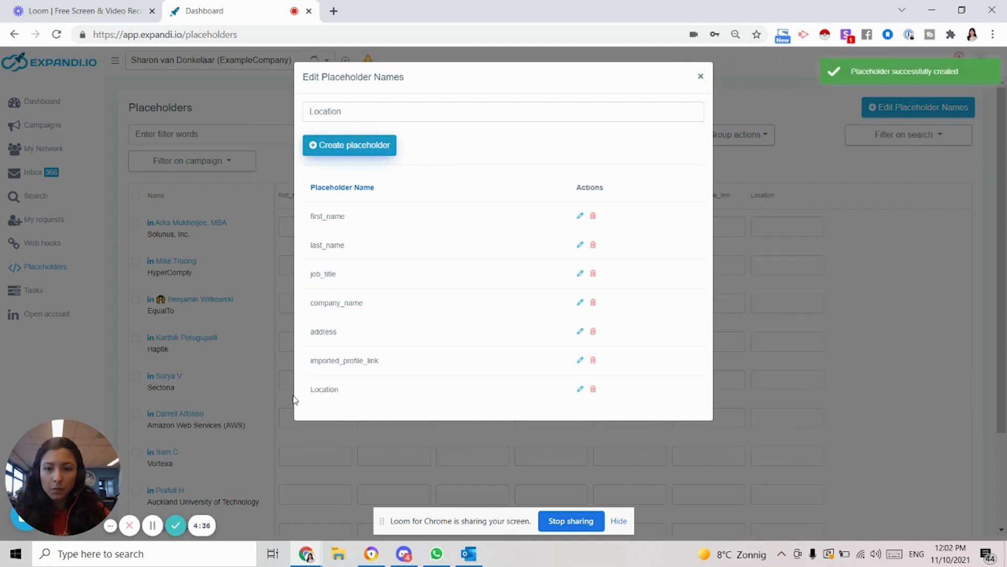
pyautogui.moveTo(294, 400); pyautogui.dragTo(371, 398)
pyautogui.click(365, 397)
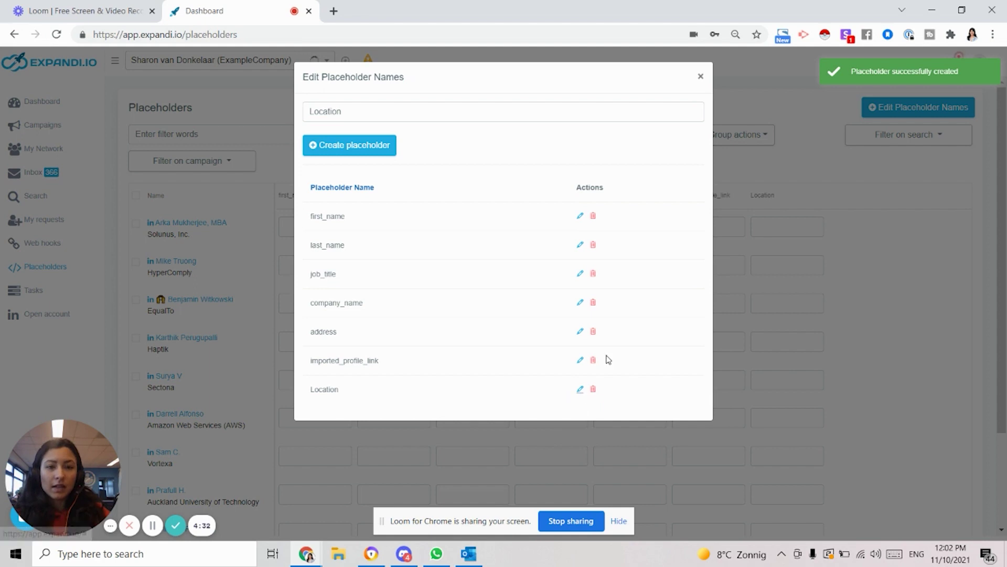
pyautogui.click(701, 78)
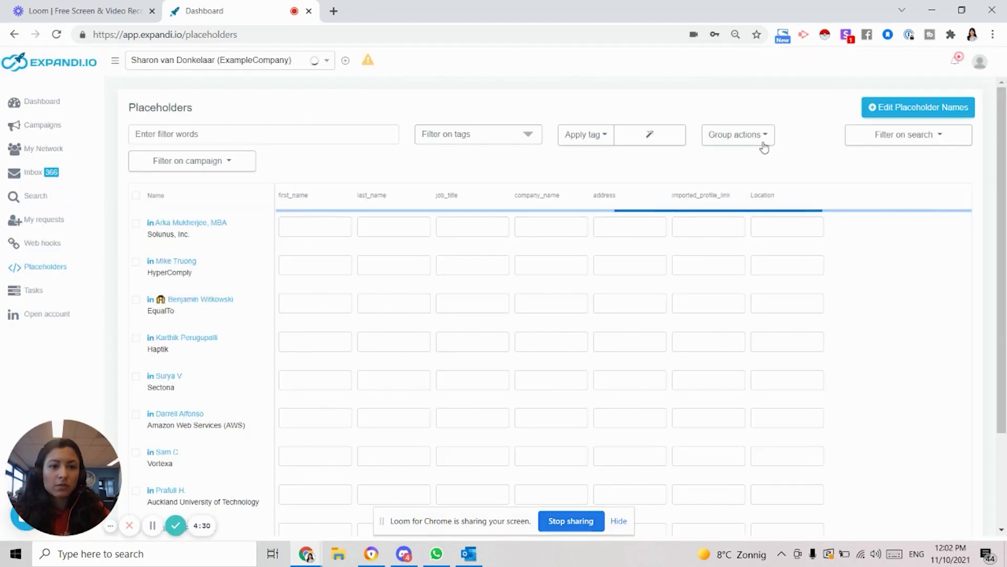
# Step through the contacts' Location cells in the Placeholders table.
pyautogui.click(778, 225)
pyautogui.click(773, 266)
pyautogui.click(773, 302)
pyautogui.click(768, 344)
pyautogui.click(770, 380)
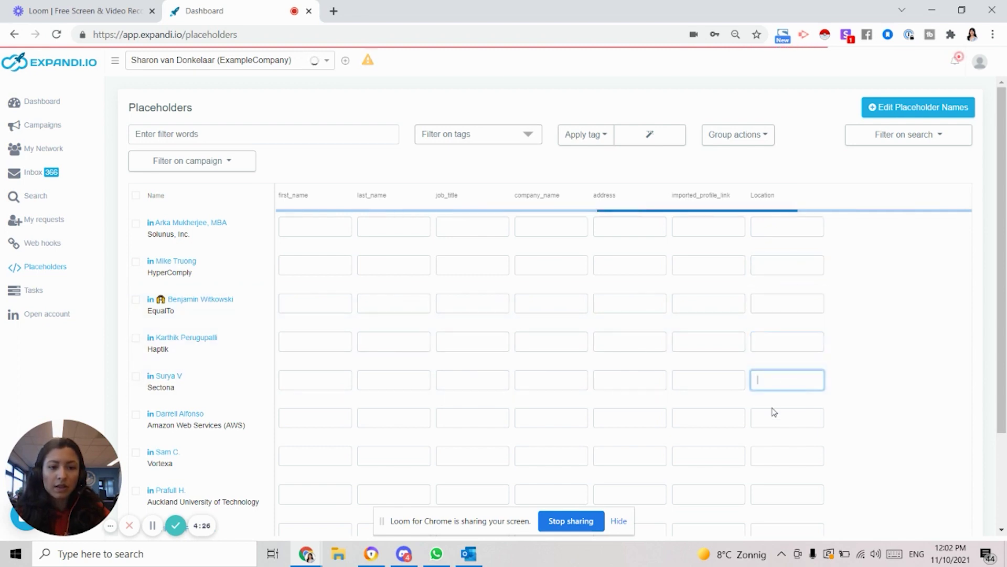
pyautogui.click(773, 419)
pyautogui.click(775, 456)
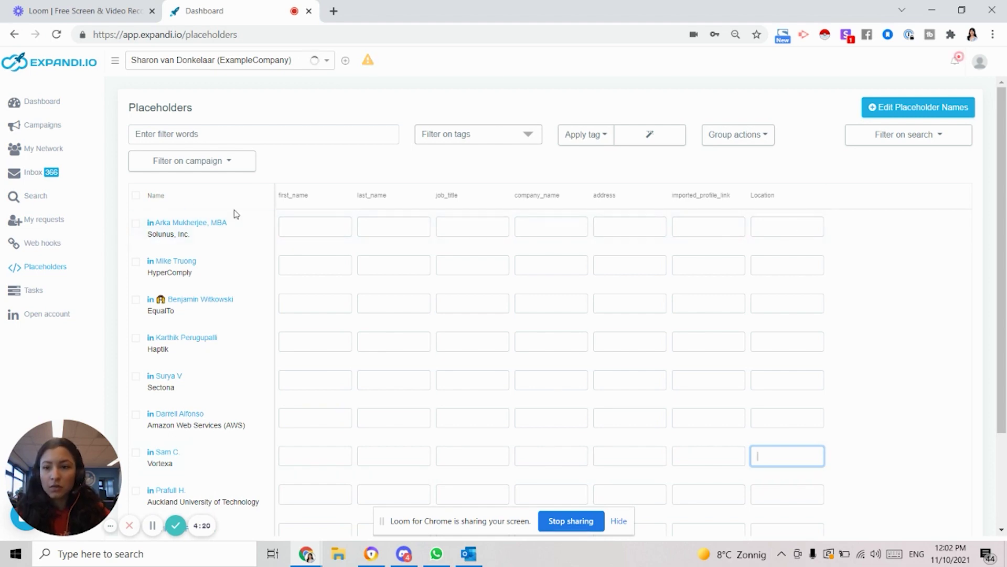
# Enter America as the first contact's Location value and save it.
pyautogui.click(770, 230)
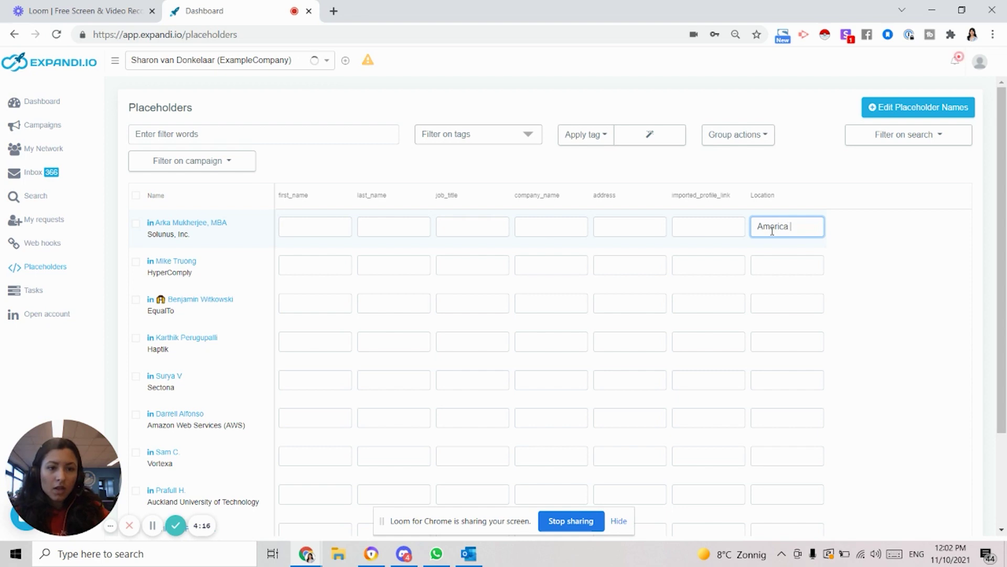
pyautogui.doubleClick(798, 228)
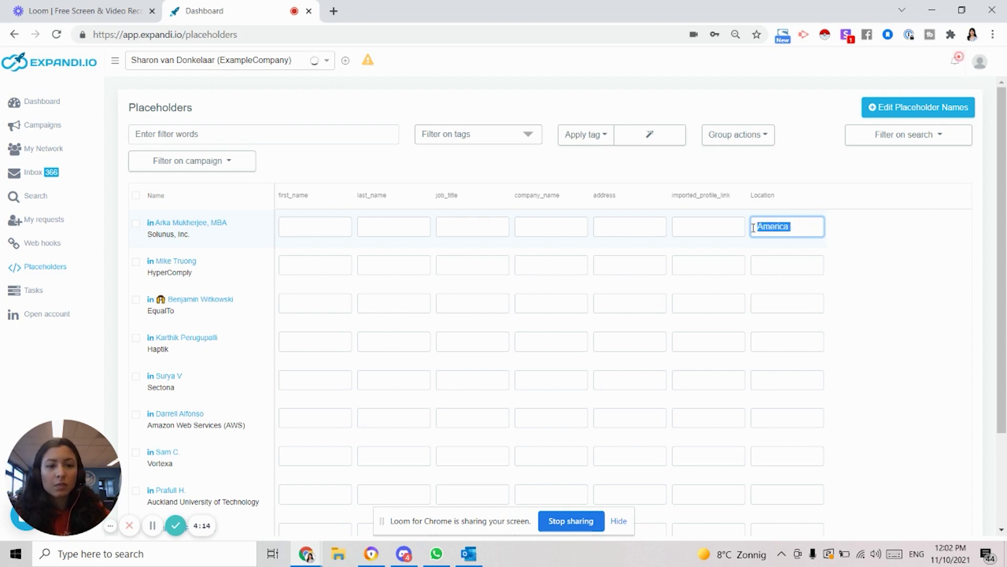
pyautogui.click(786, 265)
pyautogui.click(787, 303)
pyautogui.press('Tab')
pyautogui.press('Tab')
pyautogui.press('Tab')
pyautogui.press('Tab')
pyautogui.press('Tab')
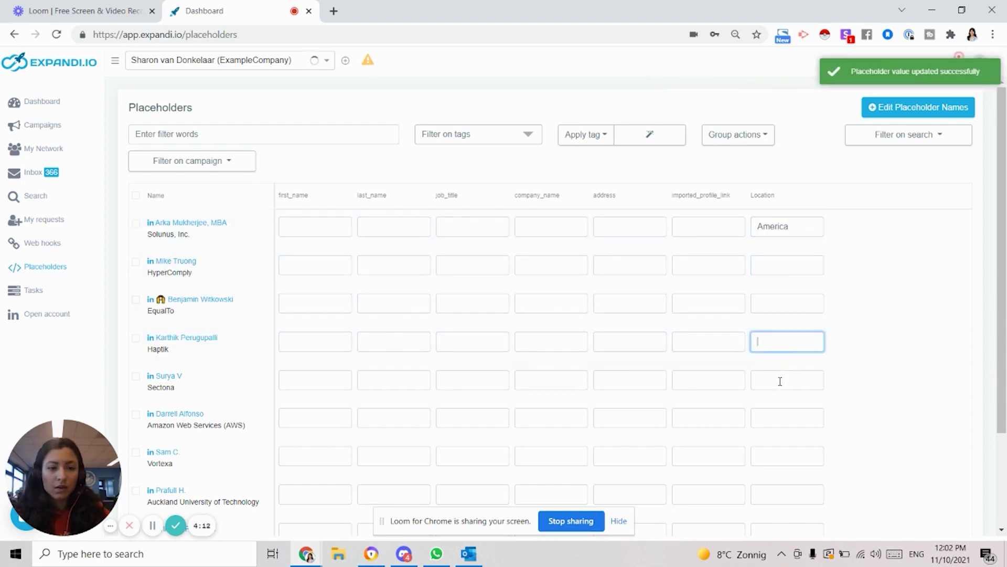
pyautogui.doubleClick(762, 195)
pyautogui.click(789, 190)
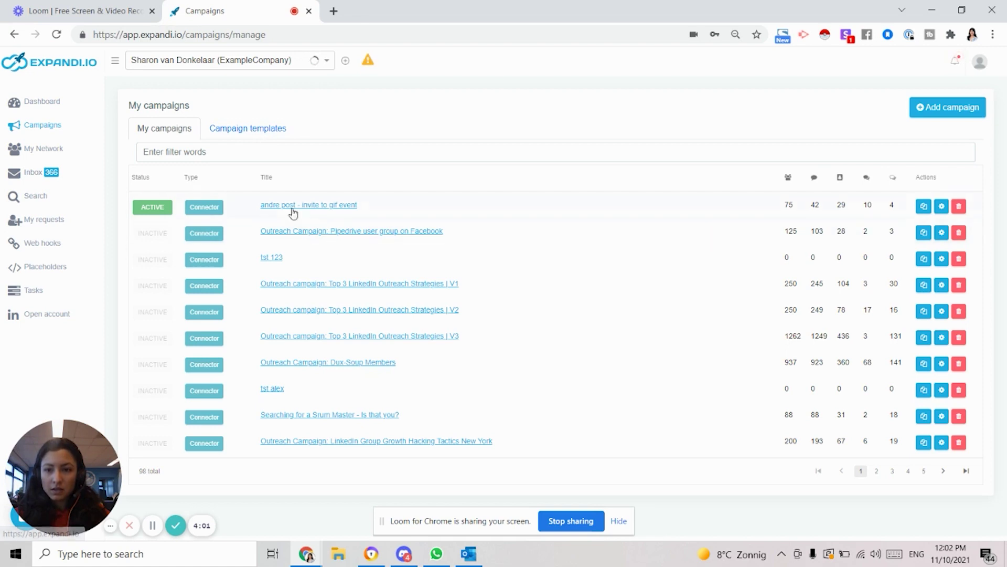
# Open the tst 123 campaign's settings from My campaigns.
pyautogui.click(272, 258)
# Add a follow-up message step to tst 123's message steps.
pyautogui.click(197, 159)
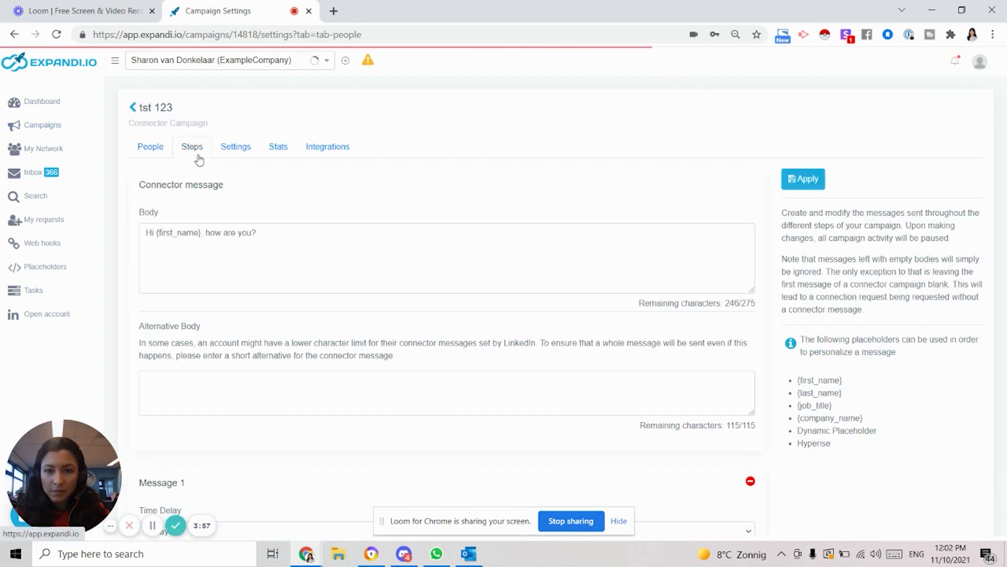
pyautogui.scroll(-3, 598, 261)
pyautogui.moveTo(814, 265)
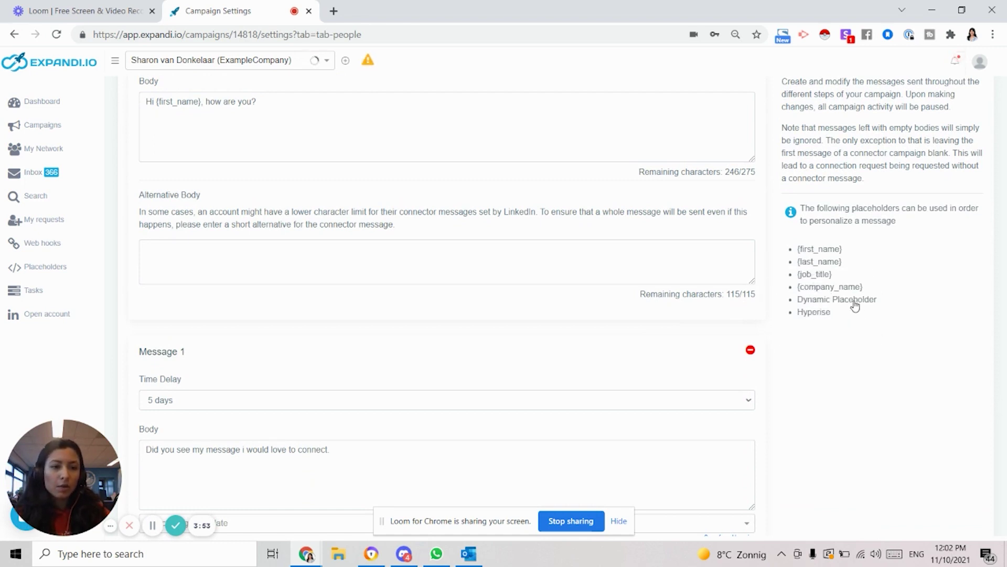
pyautogui.scroll(-2, 858, 309)
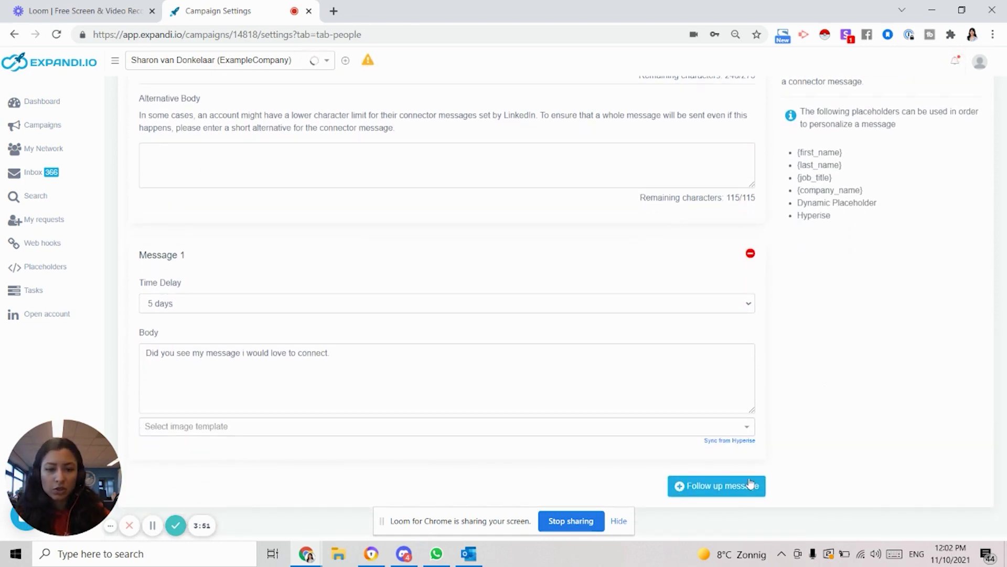
pyautogui.click(719, 485)
# Begin inserting a dynamic placeholder into Message 2's empty body.
pyautogui.scroll(-5, 787, 383)
pyautogui.click(590, 370)
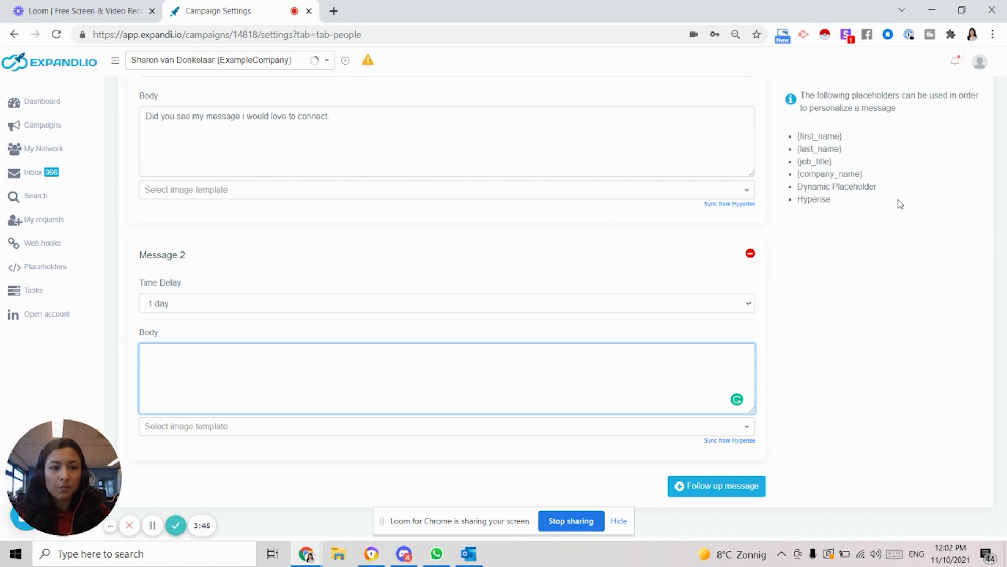
pyautogui.click(863, 189)
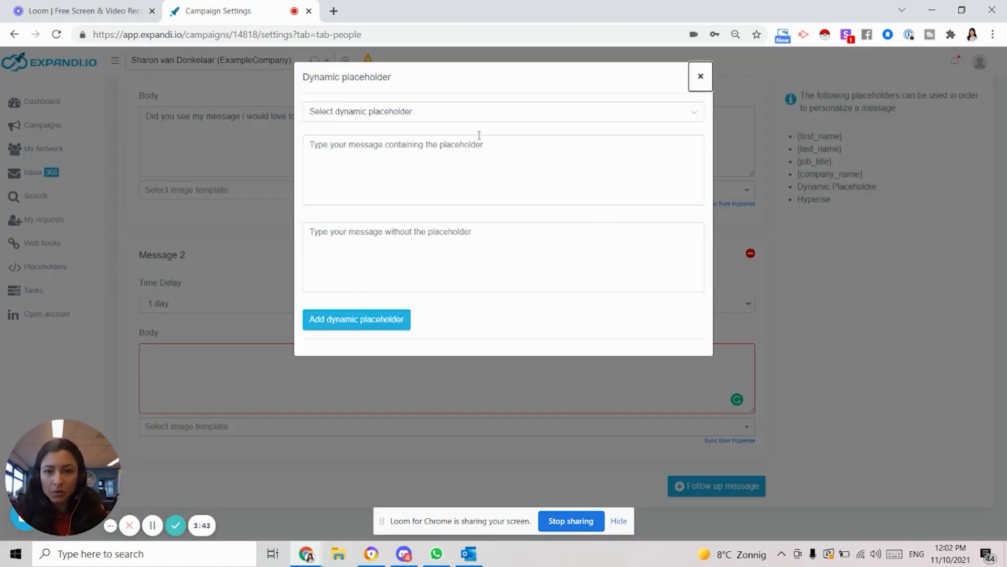
# Choose Location and set the placeholder message to 'Hi saw your from {Location}'.
pyautogui.click(456, 112)
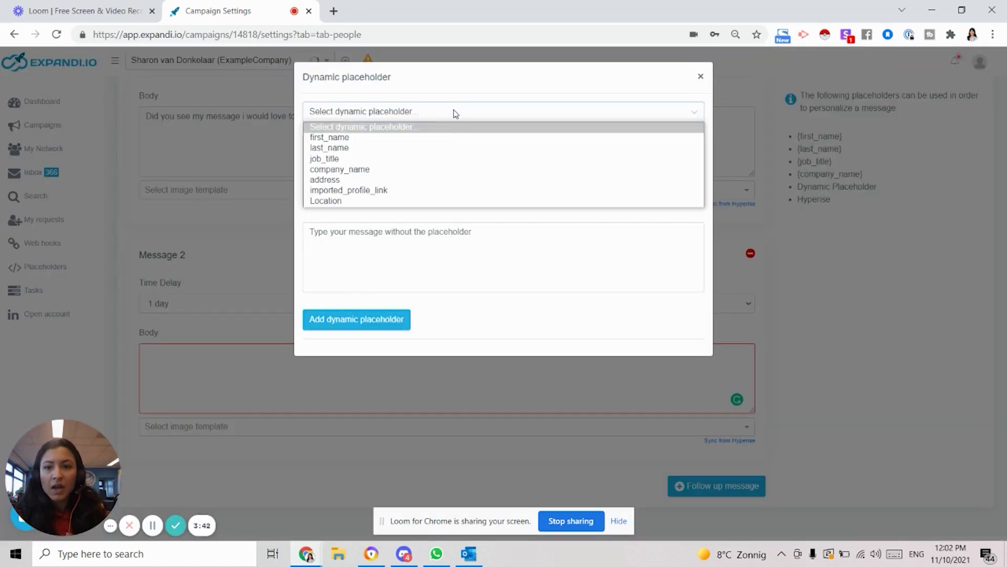
pyautogui.click(326, 202)
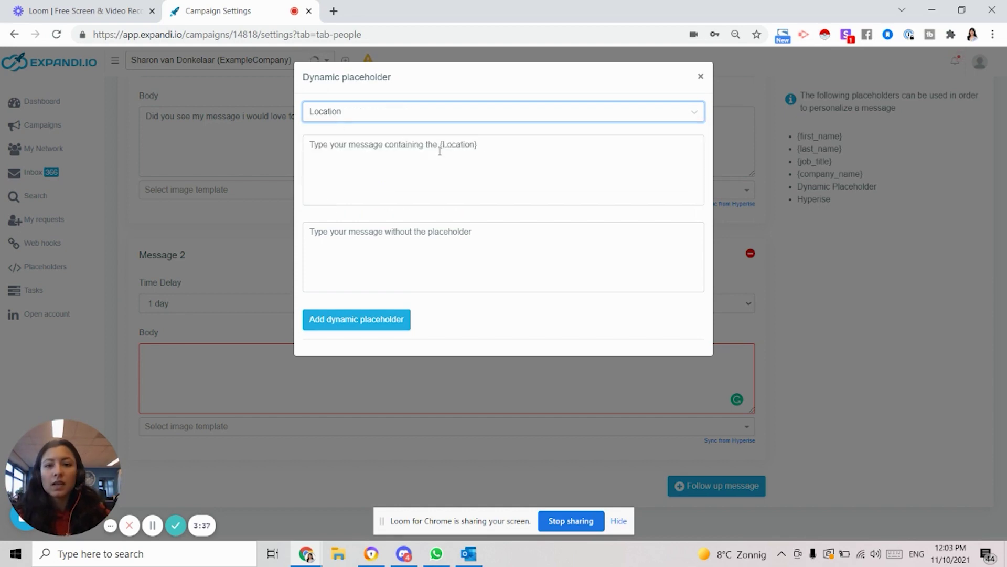
pyautogui.moveTo(437, 145); pyautogui.dragTo(307, 147)
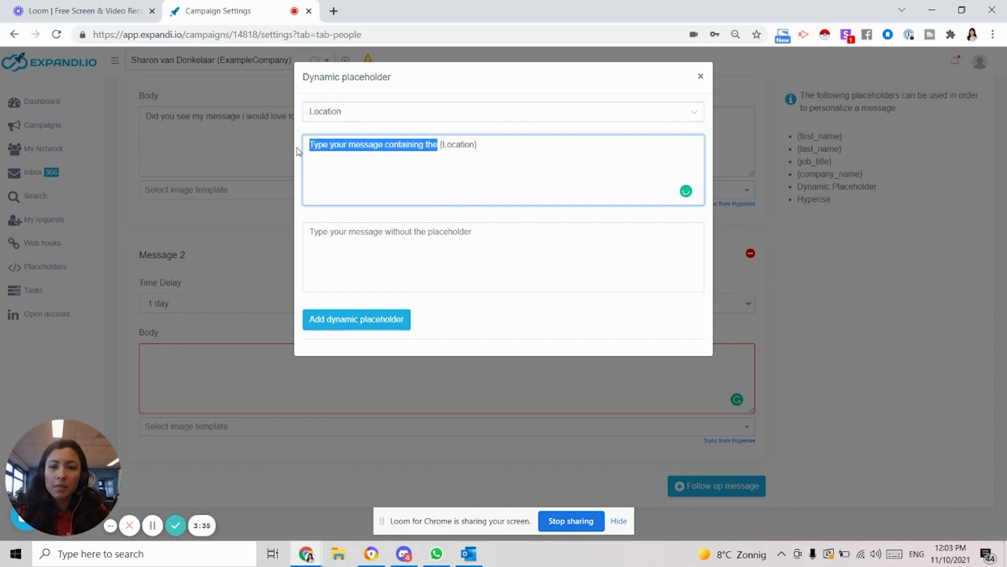
pyautogui.moveTo(495, 144); pyautogui.dragTo(443, 146)
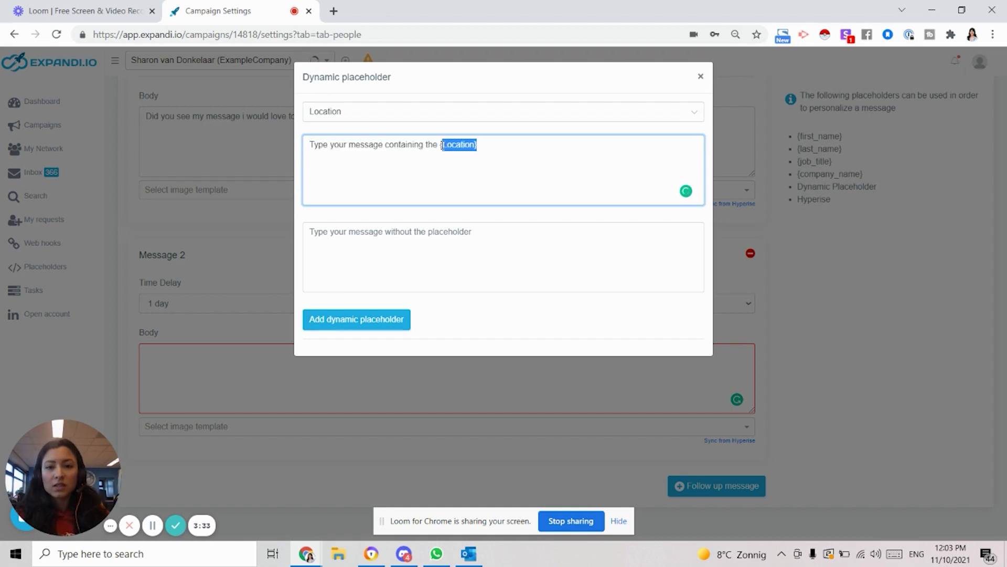
pyautogui.click(440, 145)
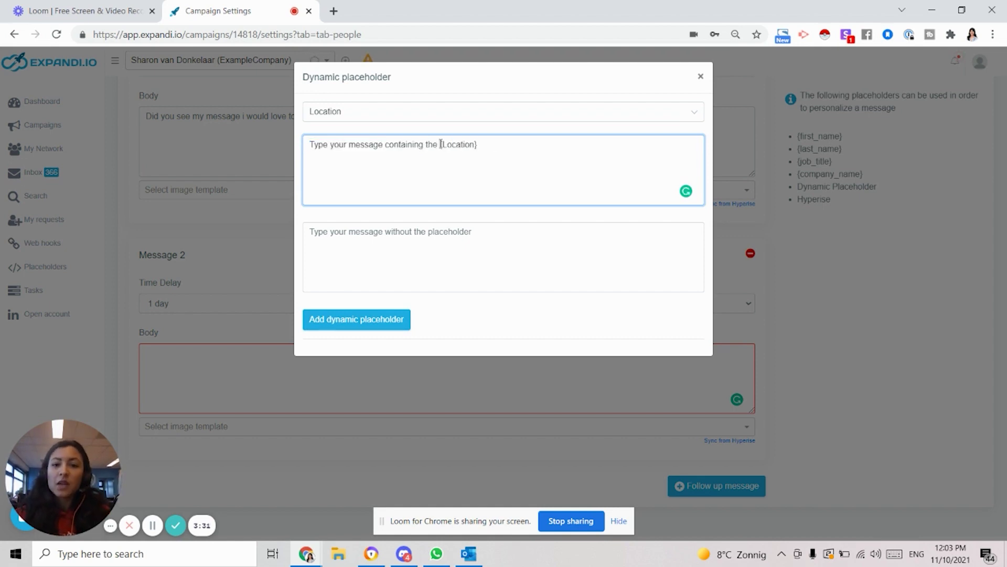
pyautogui.moveTo(434, 143); pyautogui.dragTo(308, 146)
pyautogui.press('BackSpace')
pyautogui.write('Hi s')
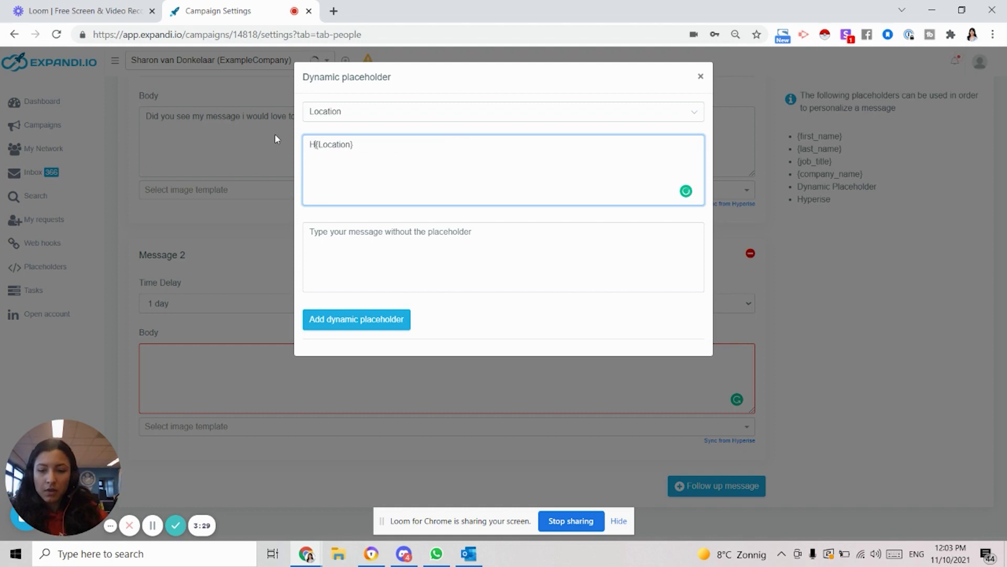
pyautogui.write('aw your')
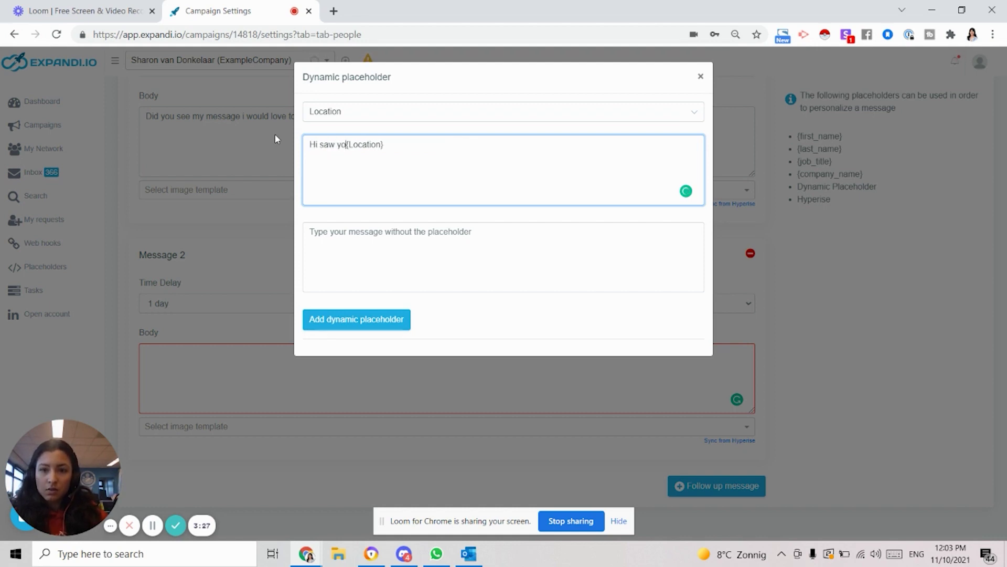
pyautogui.write(' from')
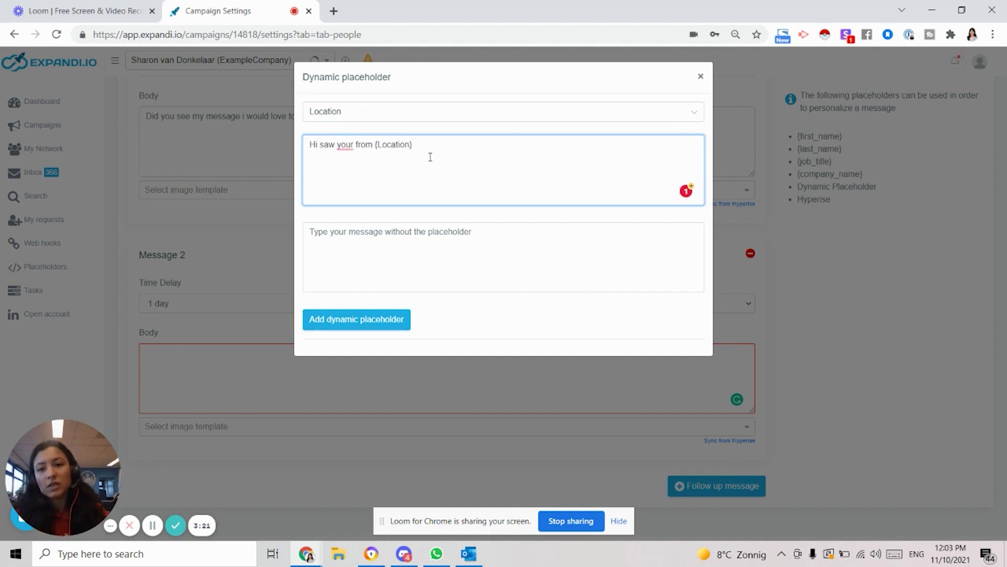
pyautogui.moveTo(430, 147); pyautogui.dragTo(377, 146)
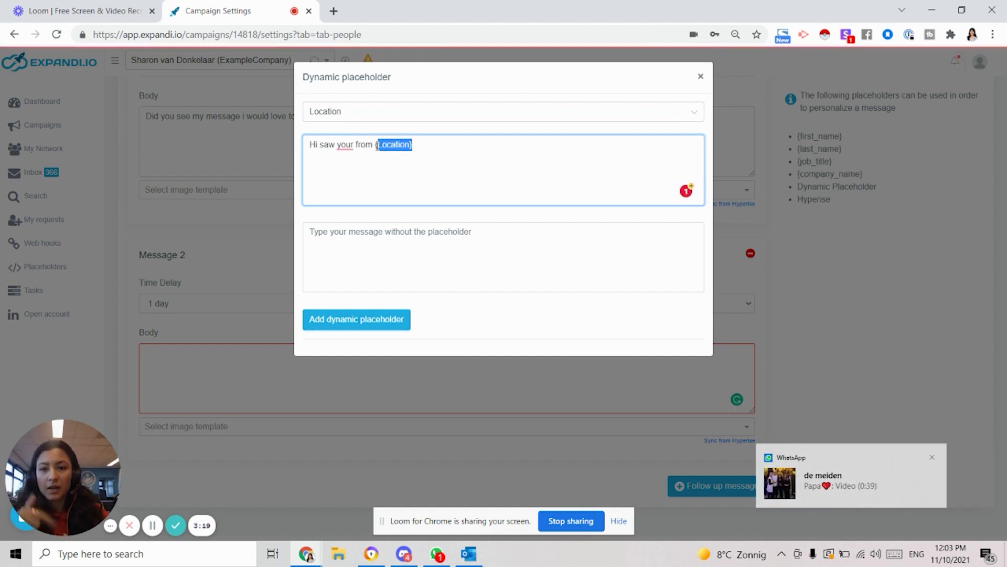
pyautogui.click(446, 187)
# Set the fallback to 'Where are you from' and insert the IF/ELSE text into Message 2.
pyautogui.click(492, 241)
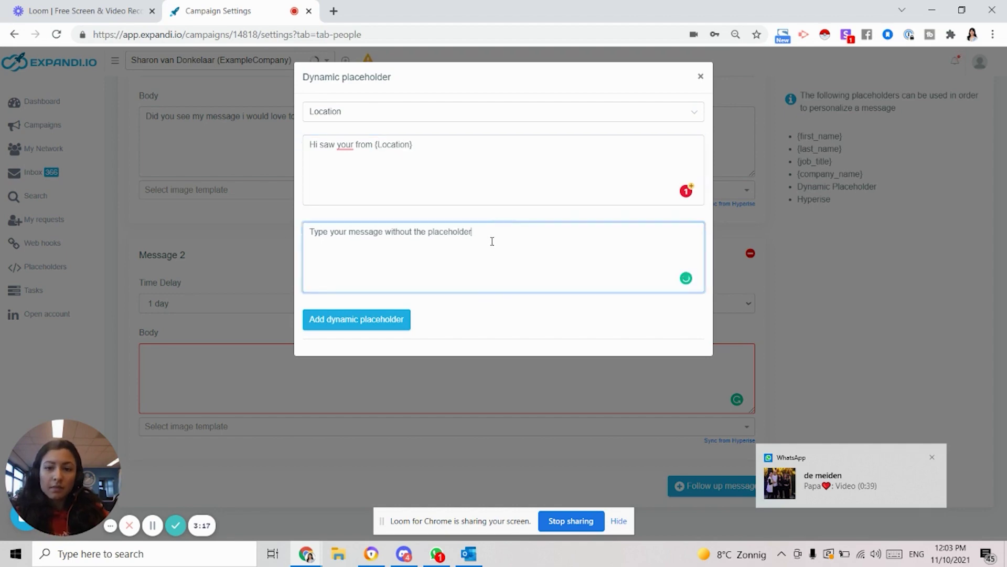
pyautogui.moveTo(490, 237); pyautogui.dragTo(303, 236)
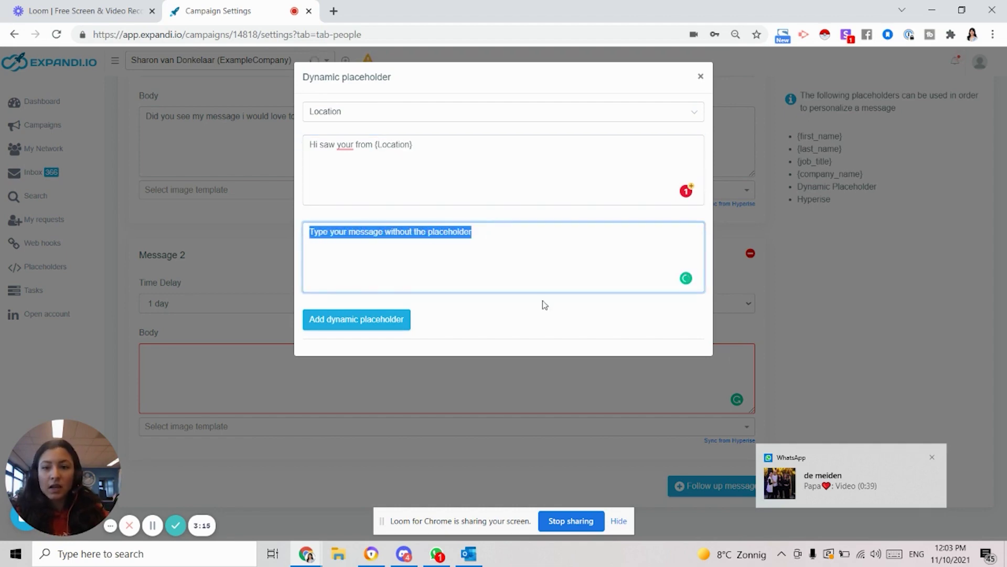
pyautogui.click(932, 458)
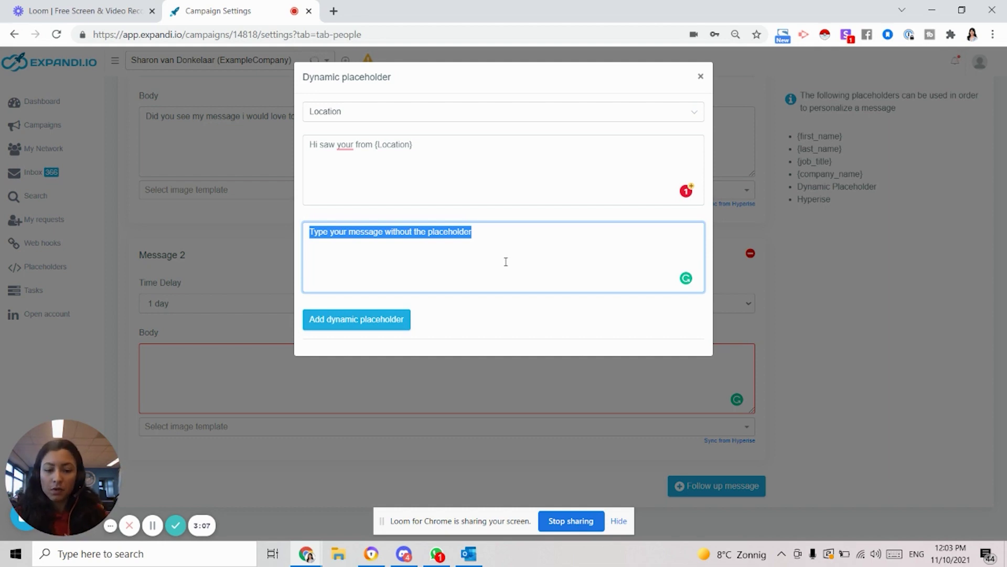
pyautogui.press('BackSpace')
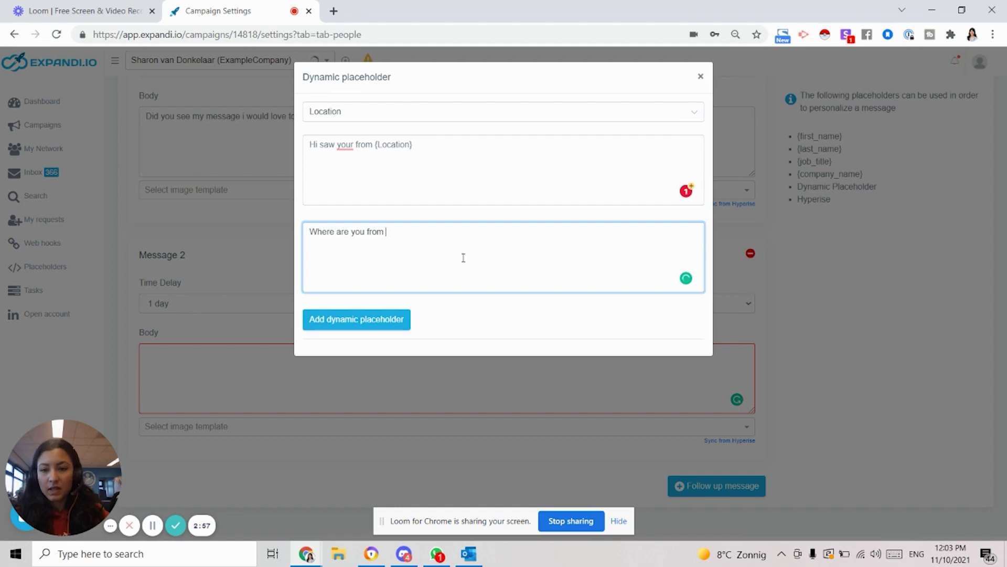
pyautogui.click(368, 321)
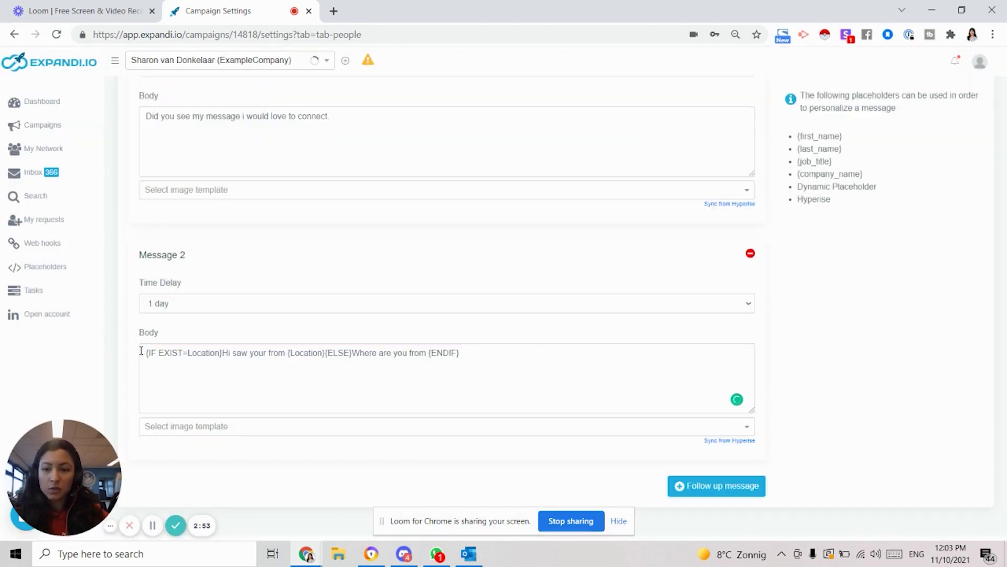
pyautogui.moveTo(141, 333); pyautogui.dragTo(168, 337)
pyautogui.click(193, 382)
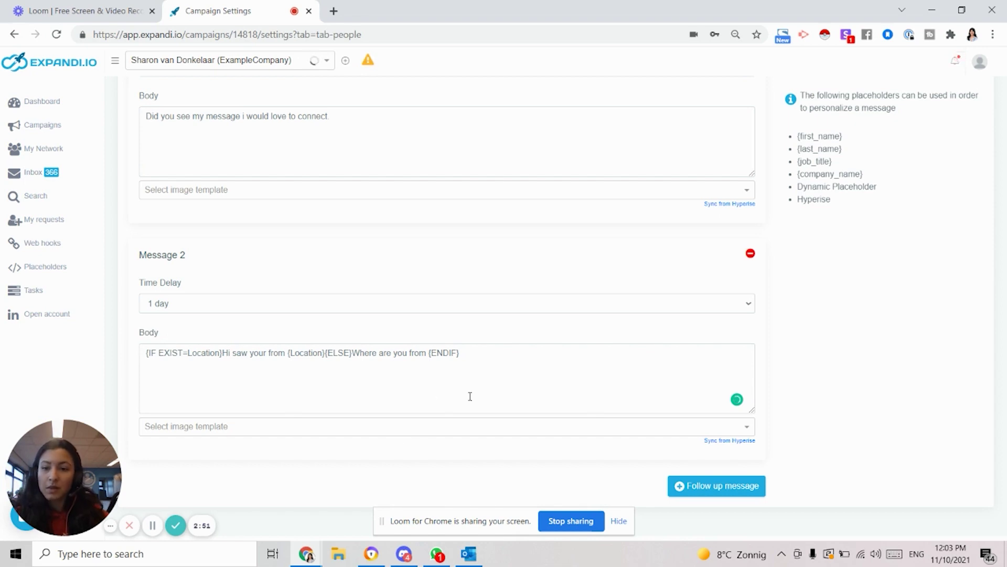
pyautogui.moveTo(460, 358); pyautogui.dragTo(8, 351)
pyautogui.click(341, 336)
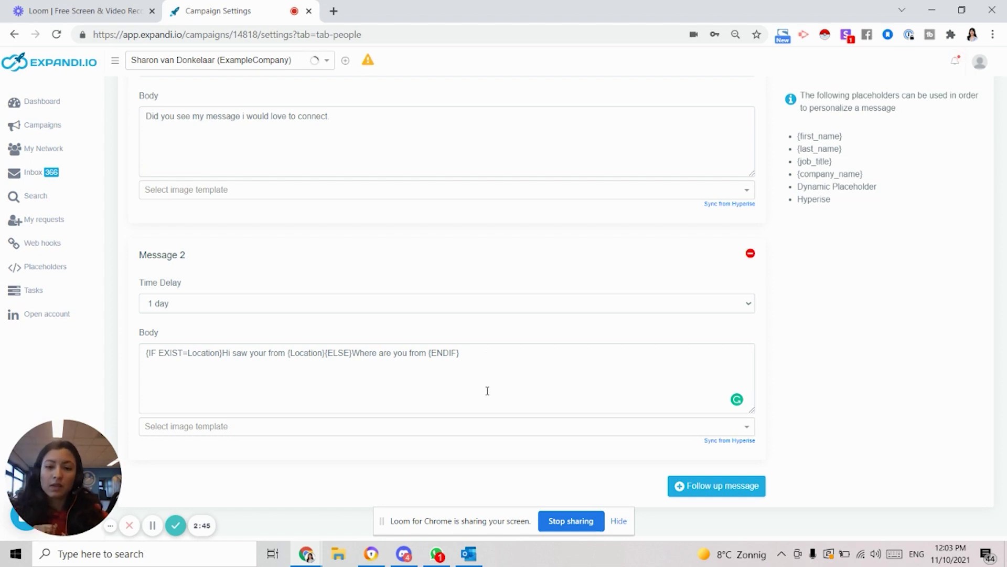
pyautogui.click(485, 353)
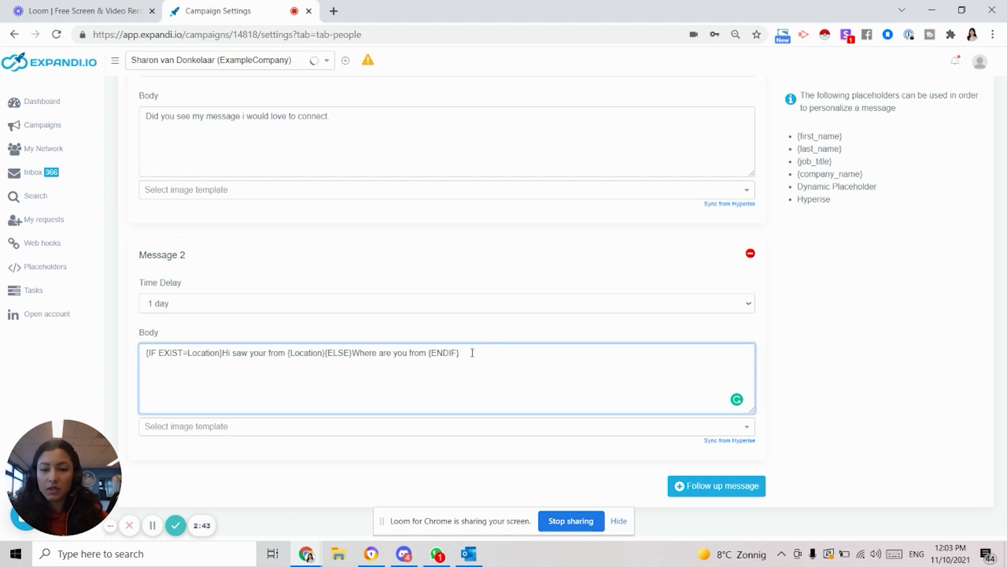